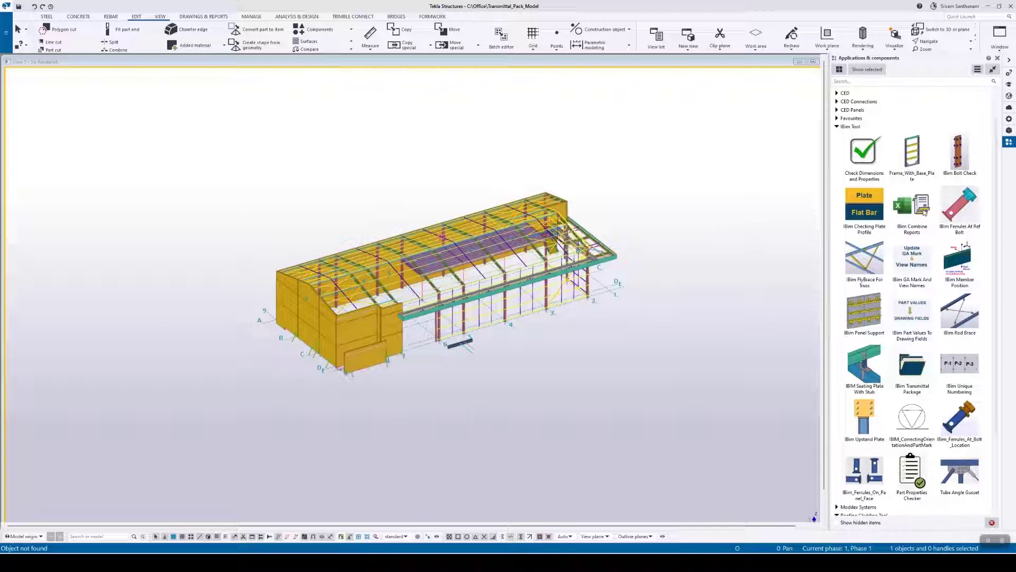
Launch IBim Combine Reports and restrict its reports to the Assembly_Phase_1 filter
{"action": "left_click", "coordinate": [924, 209]}
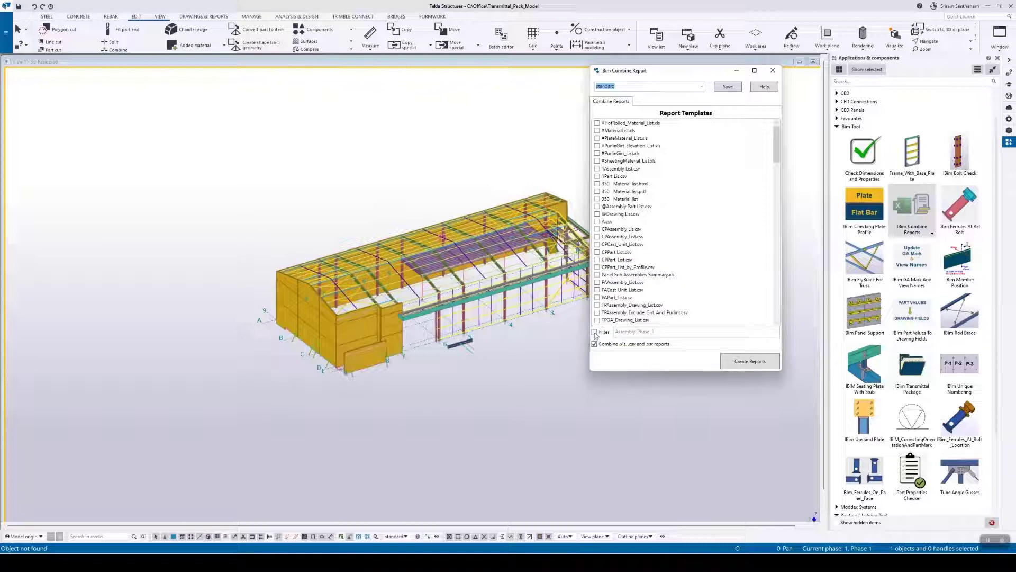
{"action": "left_click", "coordinate": [594, 331]}
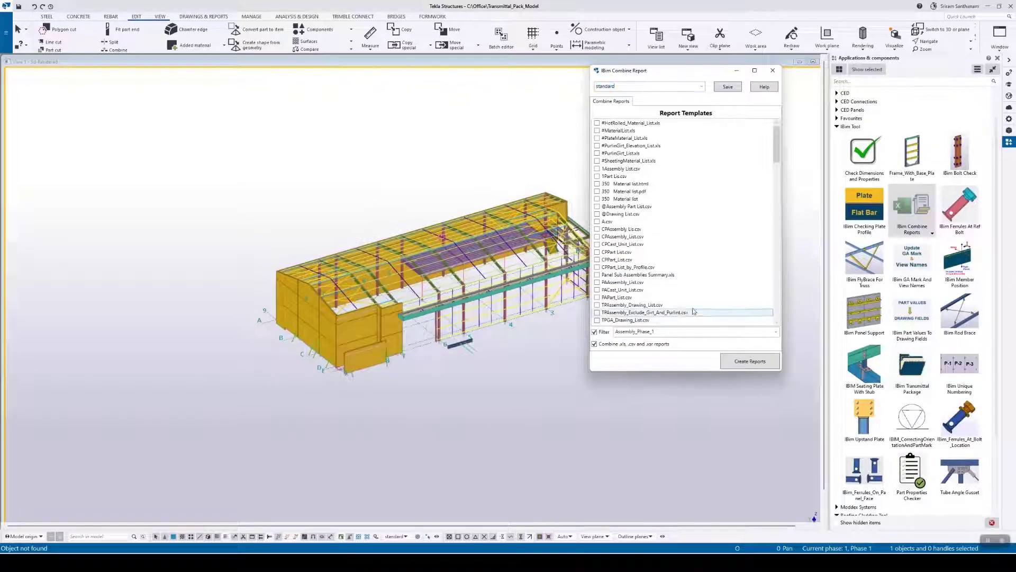
{"action": "left_click", "coordinate": [775, 332]}
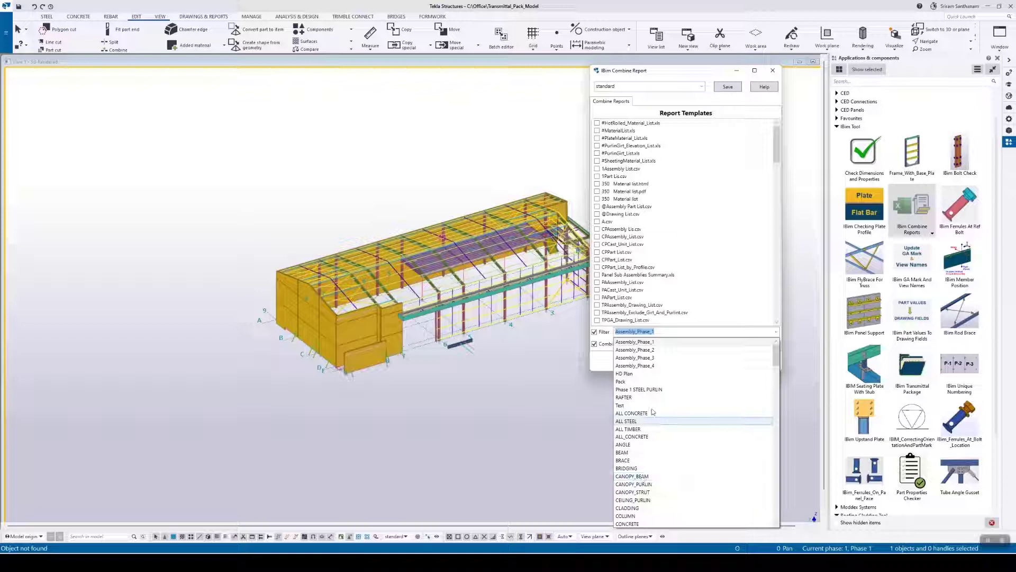
{"action": "left_click", "coordinate": [720, 287]}
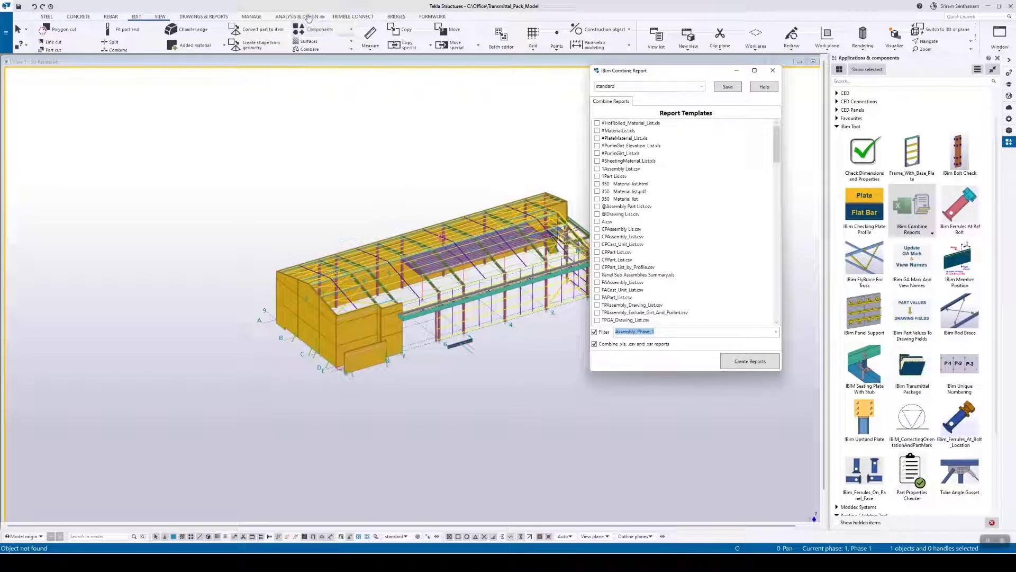
Create the #Excel Material List With Marks report for all objects, view it in Excel, then close it
{"action": "left_click", "coordinate": [208, 16]}
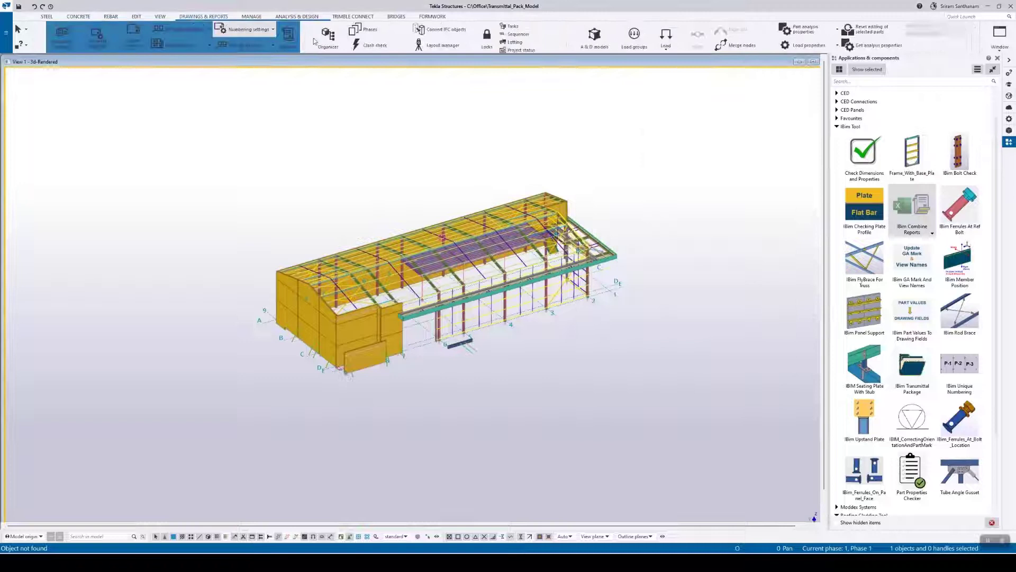
{"action": "left_click", "coordinate": [278, 36]}
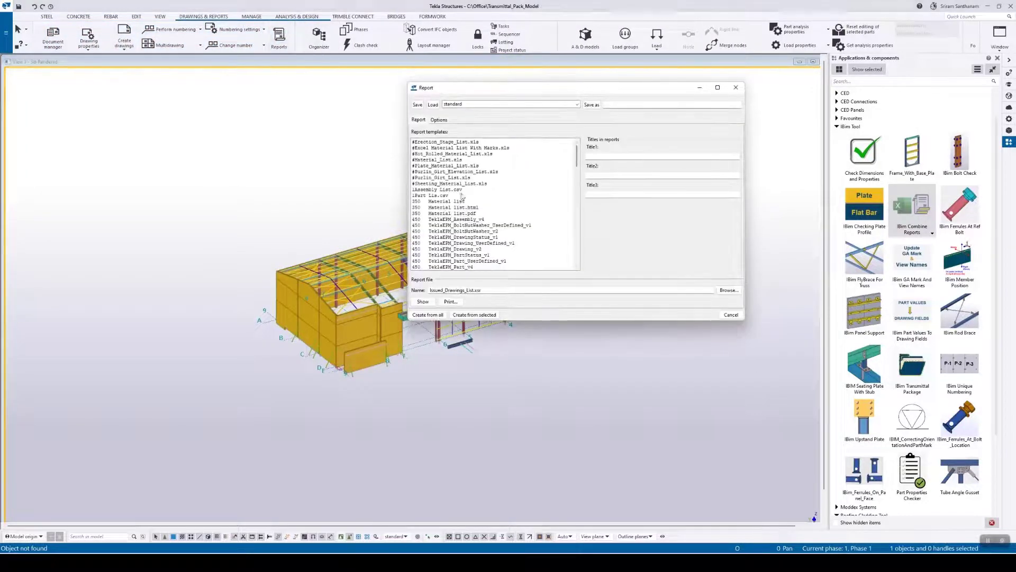
{"action": "left_click", "coordinate": [444, 148]}
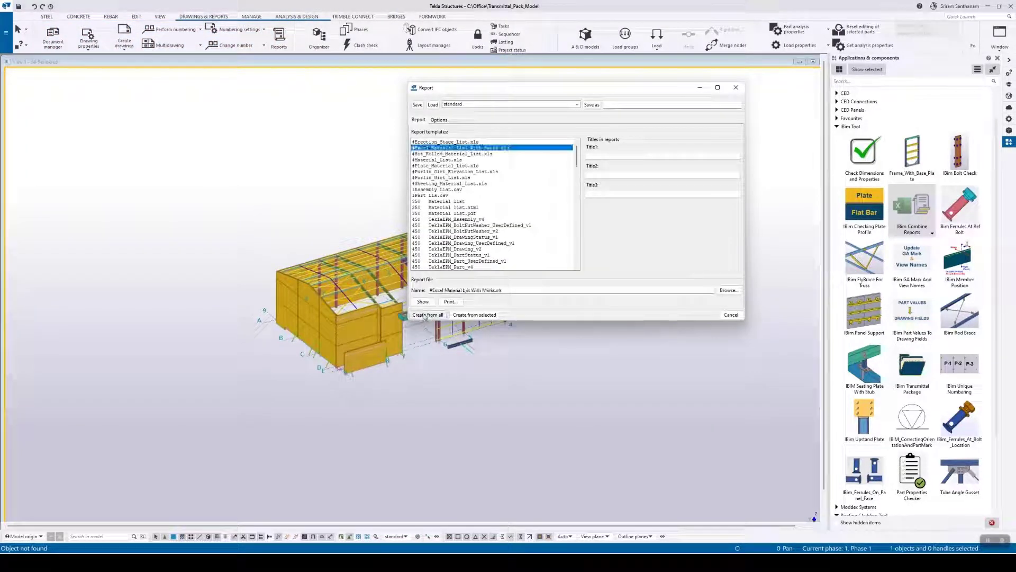
{"action": "left_click", "coordinate": [440, 120]}
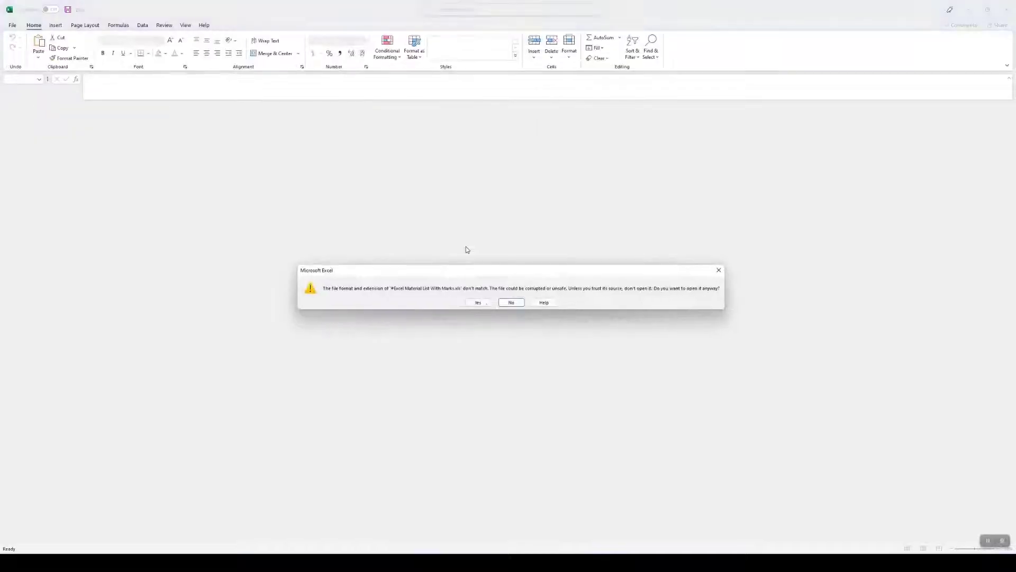
{"action": "left_click", "coordinate": [476, 302]}
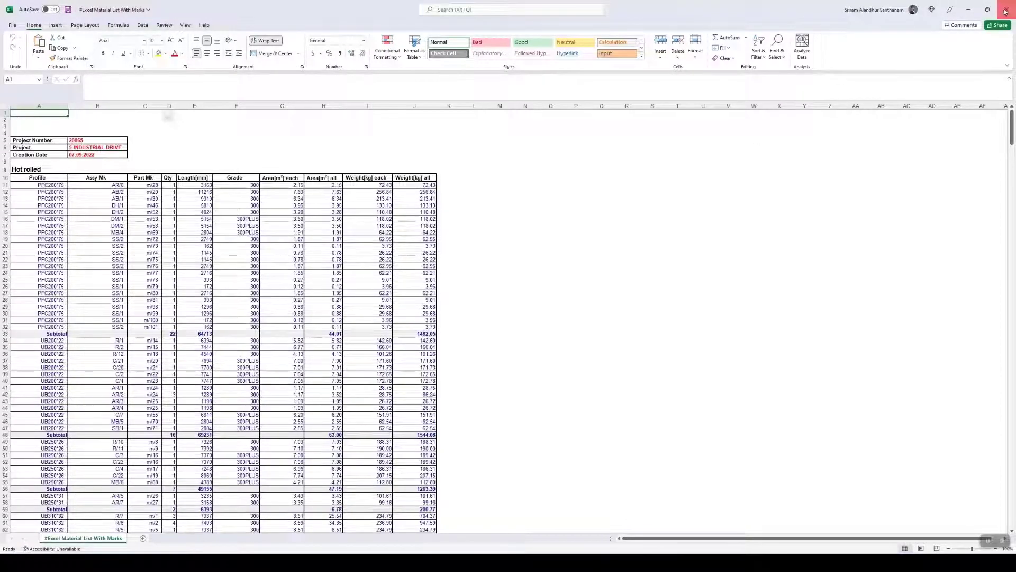
{"action": "left_click", "coordinate": [1006, 8]}
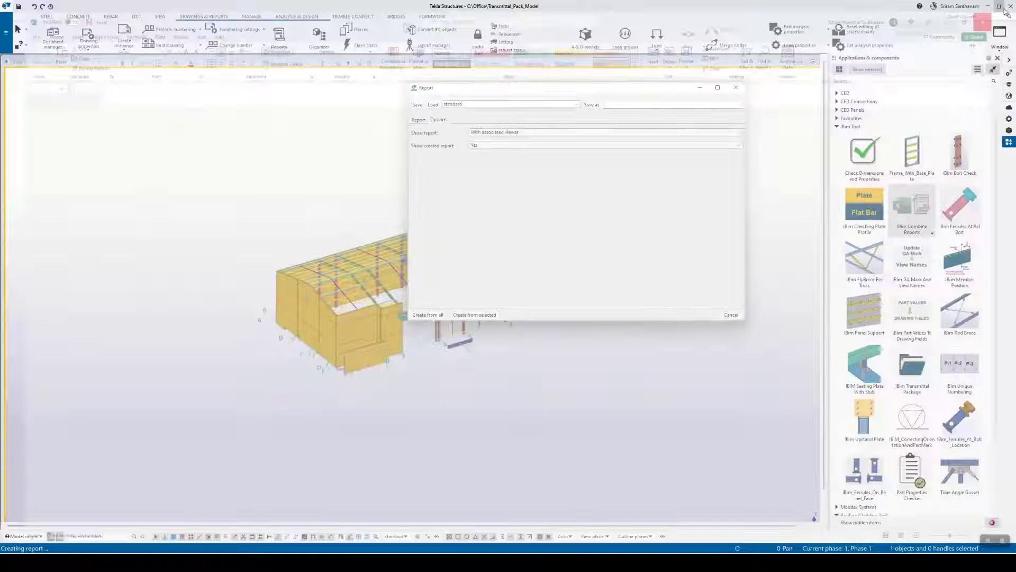
Tick the hot-rolled, plate, purlin-girt, Excel and PDF material, Assembly and Assembly Part list templates
{"action": "left_click", "coordinate": [735, 87]}
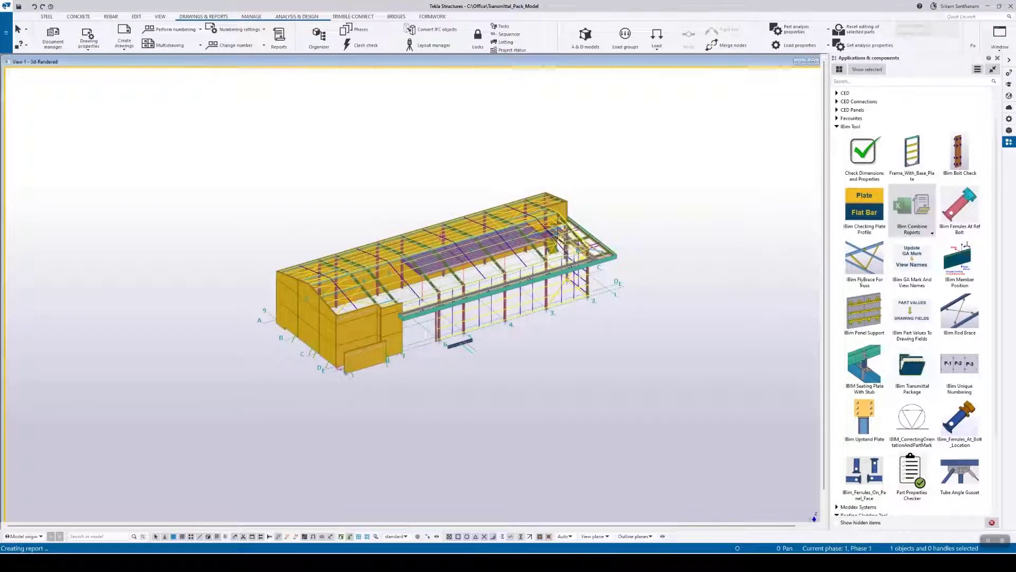
{"action": "left_click", "coordinate": [601, 517]}
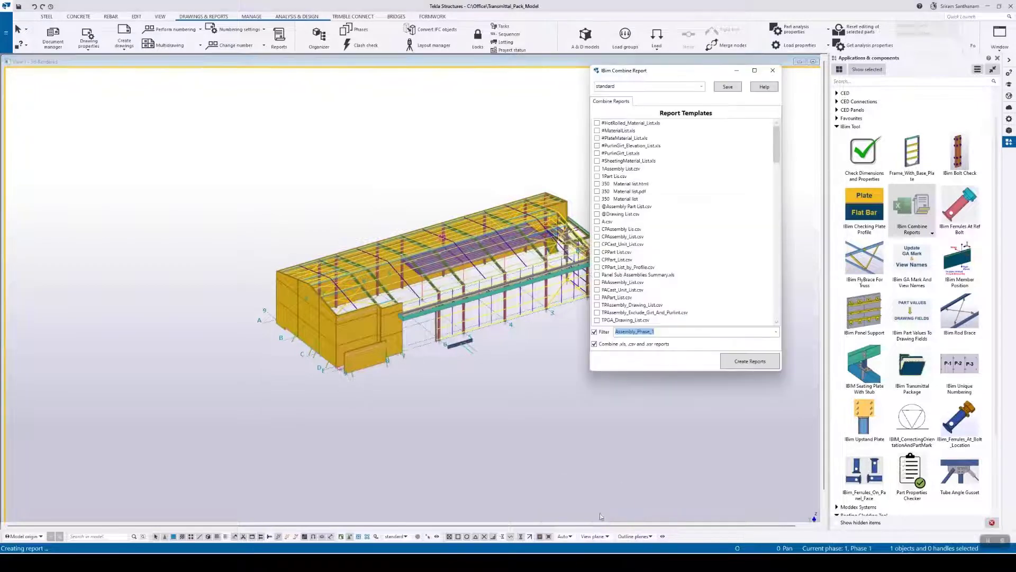
{"action": "left_click", "coordinate": [597, 123]}
{"action": "left_click", "coordinate": [597, 139]}
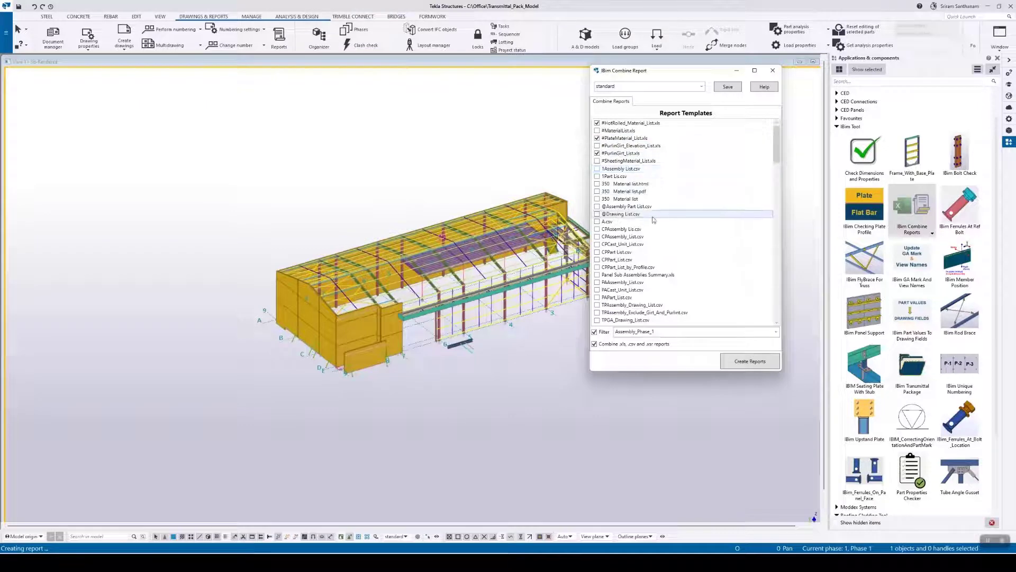
{"action": "scroll", "coordinate": [627, 184], "scroll_direction": "down", "scroll_amount": 4}
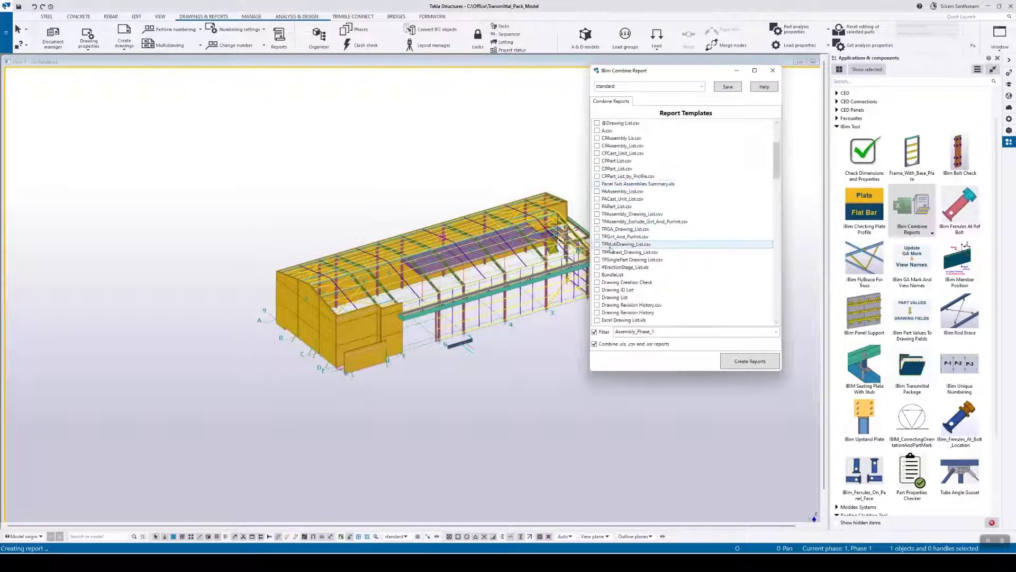
{"action": "scroll", "coordinate": [612, 238], "scroll_direction": "down", "scroll_amount": 2}
{"action": "scroll", "coordinate": [614, 205], "scroll_direction": "down", "scroll_amount": 1}
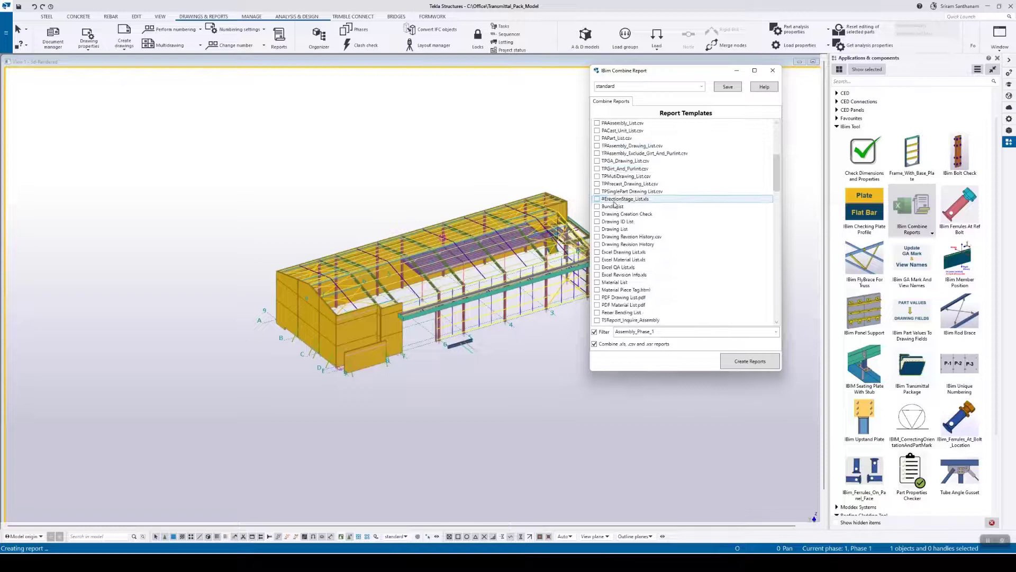
{"action": "scroll", "coordinate": [614, 206], "scroll_direction": "down", "scroll_amount": 2}
{"action": "left_click", "coordinate": [598, 215]}
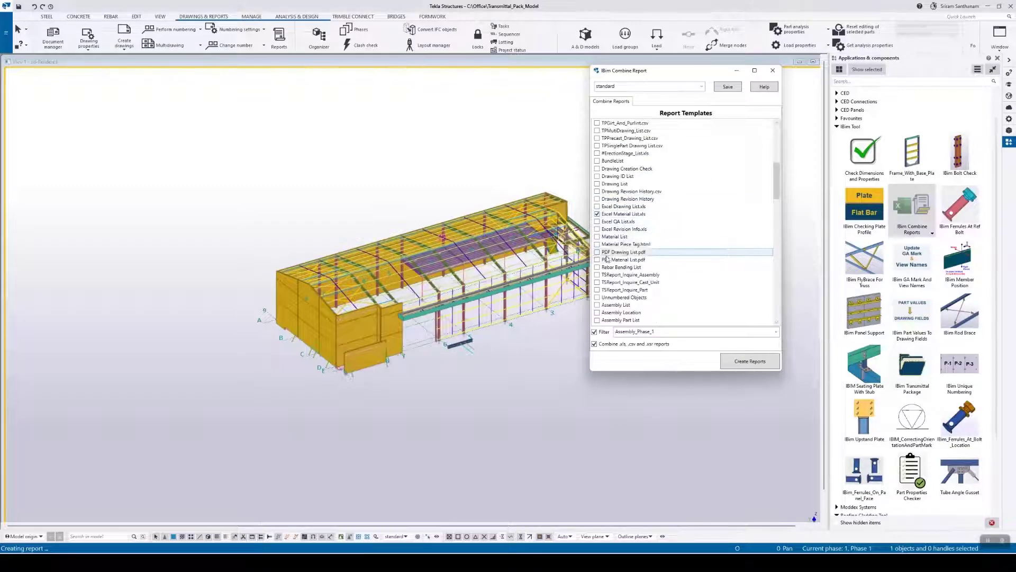
{"action": "scroll", "coordinate": [606, 259], "scroll_direction": "down", "scroll_amount": 2}
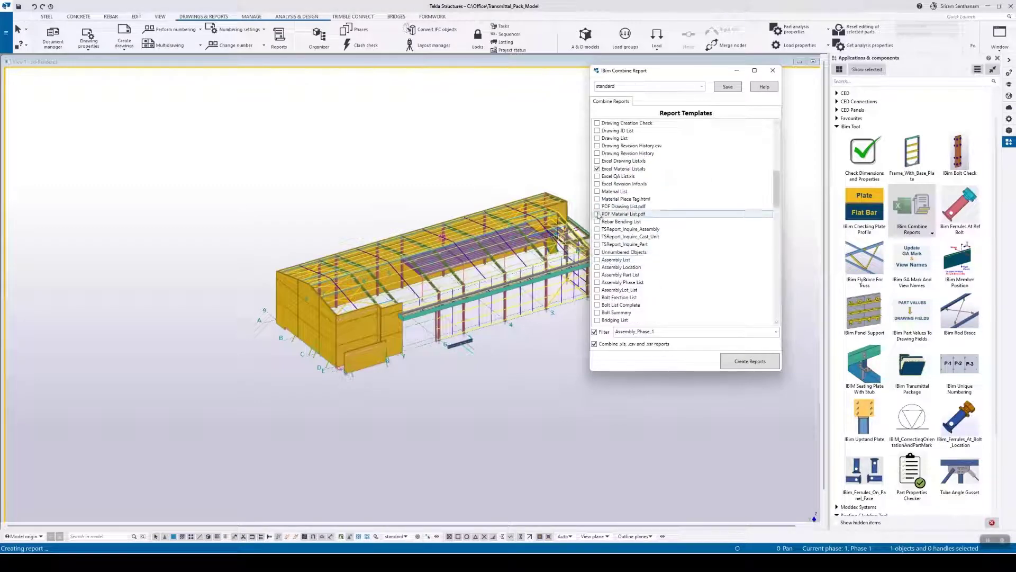
{"action": "left_click", "coordinate": [598, 214]}
{"action": "scroll", "coordinate": [605, 243], "scroll_direction": "down", "scroll_amount": 1}
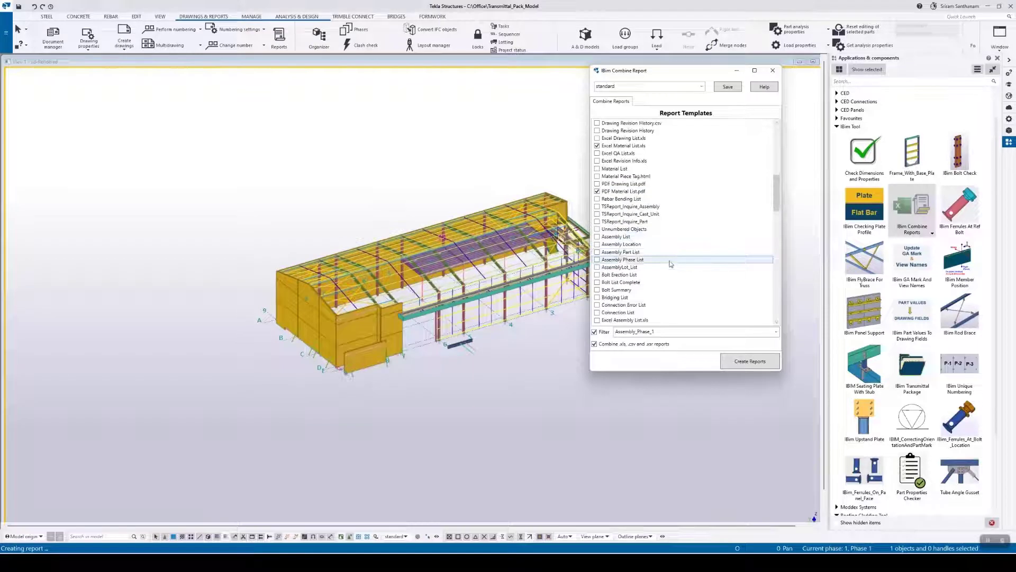
{"action": "left_click", "coordinate": [598, 236]}
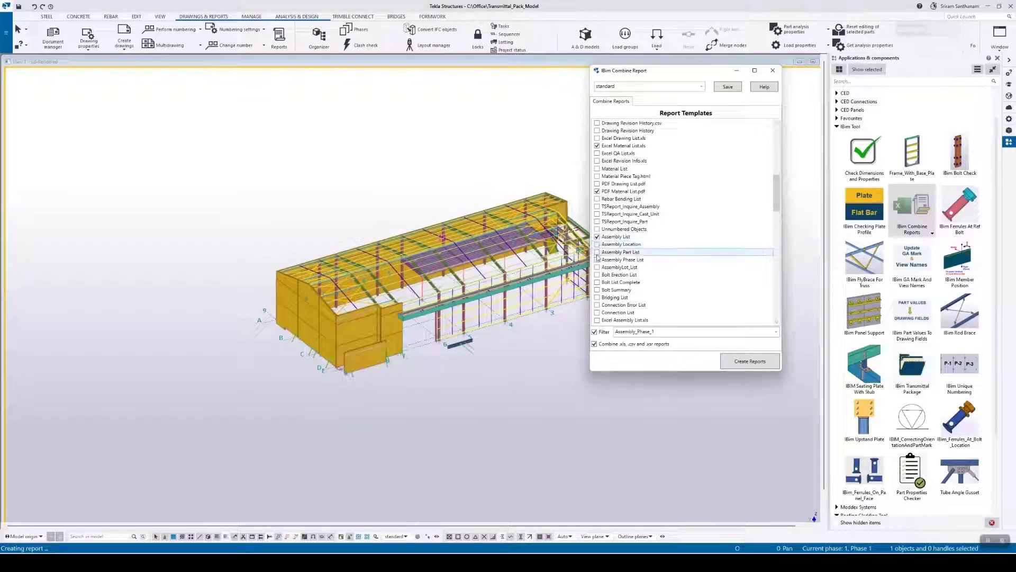
{"action": "left_click", "coordinate": [597, 252]}
{"action": "scroll", "coordinate": [627, 238], "scroll_direction": "down", "scroll_amount": 2}
{"action": "scroll", "coordinate": [636, 214], "scroll_direction": "down", "scroll_amount": 2}
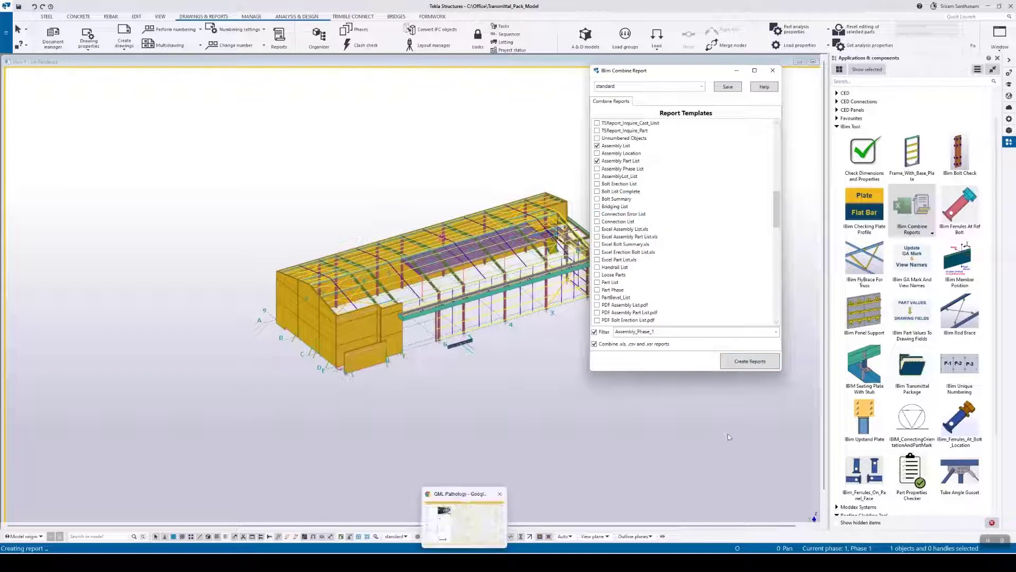
Open the model's Reports folder in File Explorer and delete the old Excel report file
{"action": "left_click", "coordinate": [5, 39]}
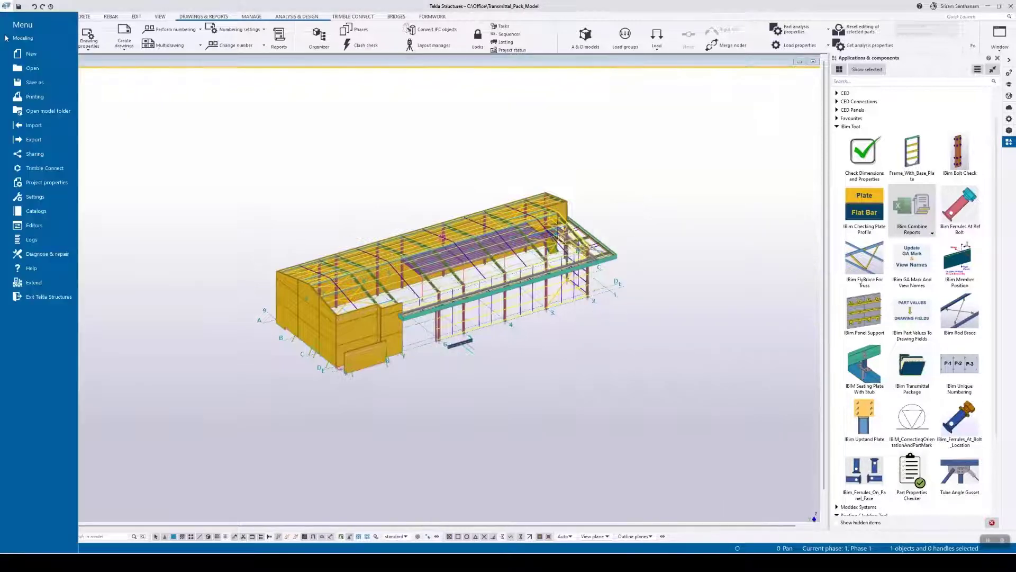
{"action": "left_click", "coordinate": [39, 100]}
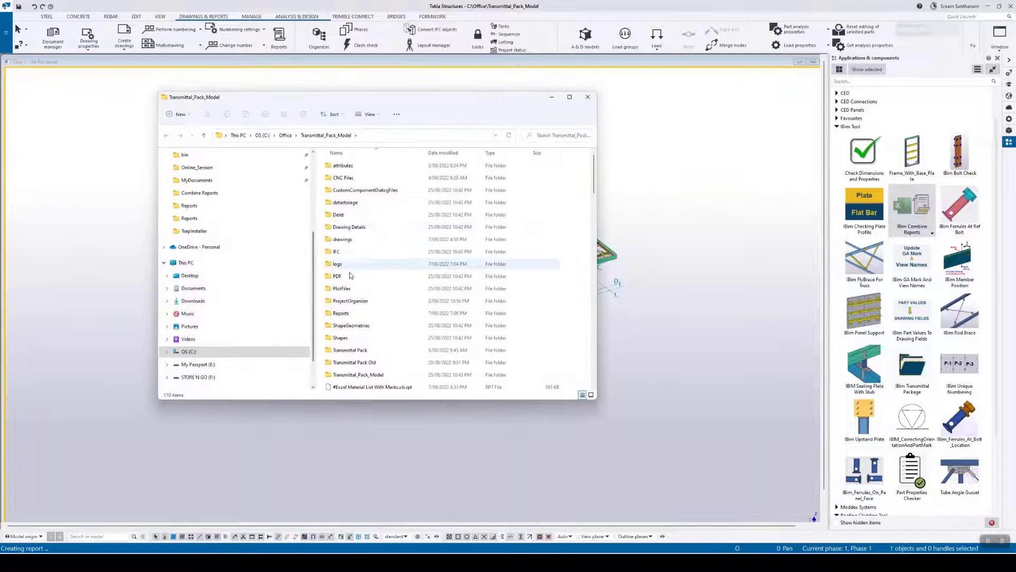
{"action": "double_click", "coordinate": [352, 314]}
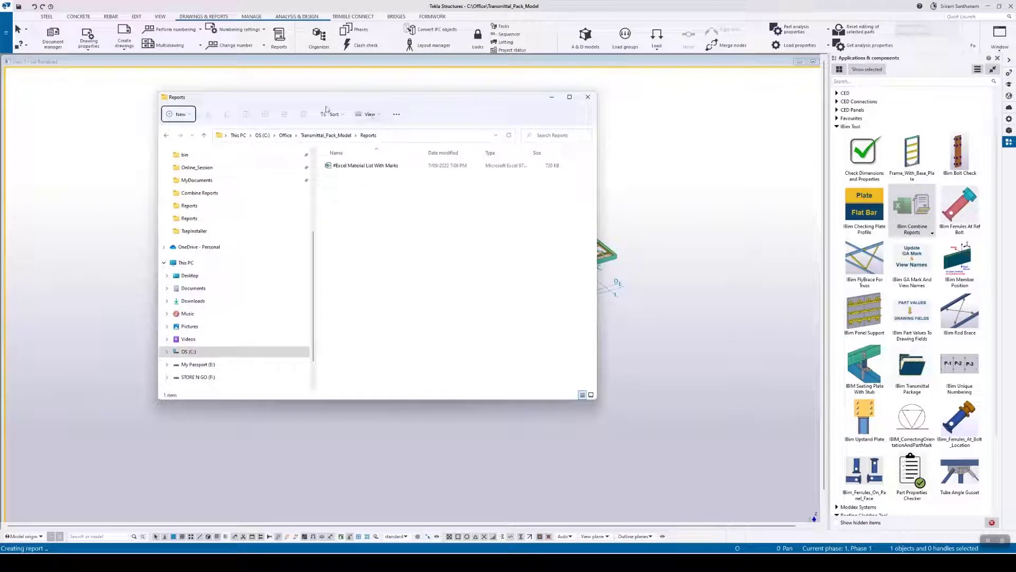
{"action": "right_click", "coordinate": [363, 167]}
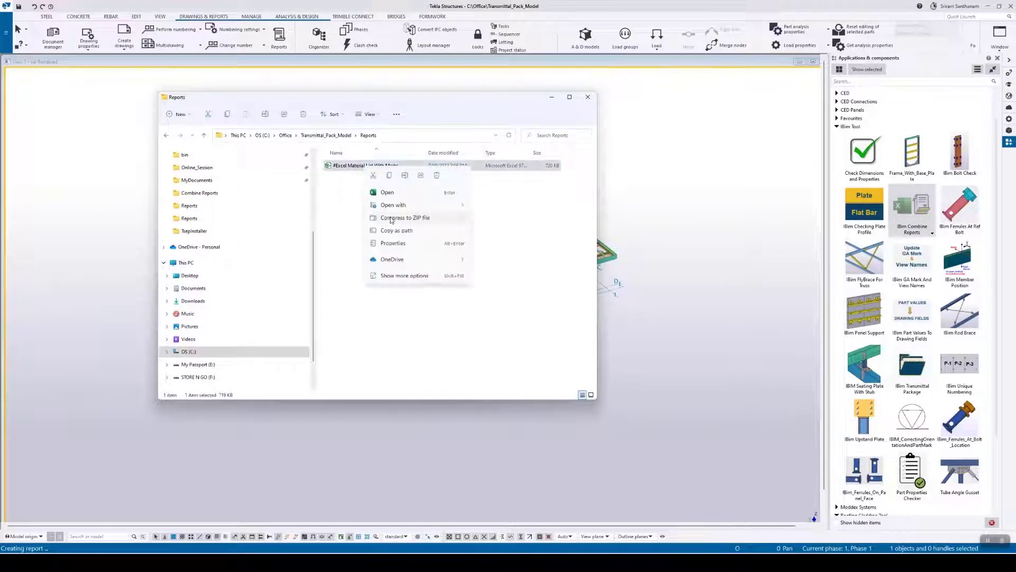
{"action": "left_click", "coordinate": [436, 175]}
{"action": "left_click_drag", "start_coordinate": [403, 105], "coordinate": [293, 105]}
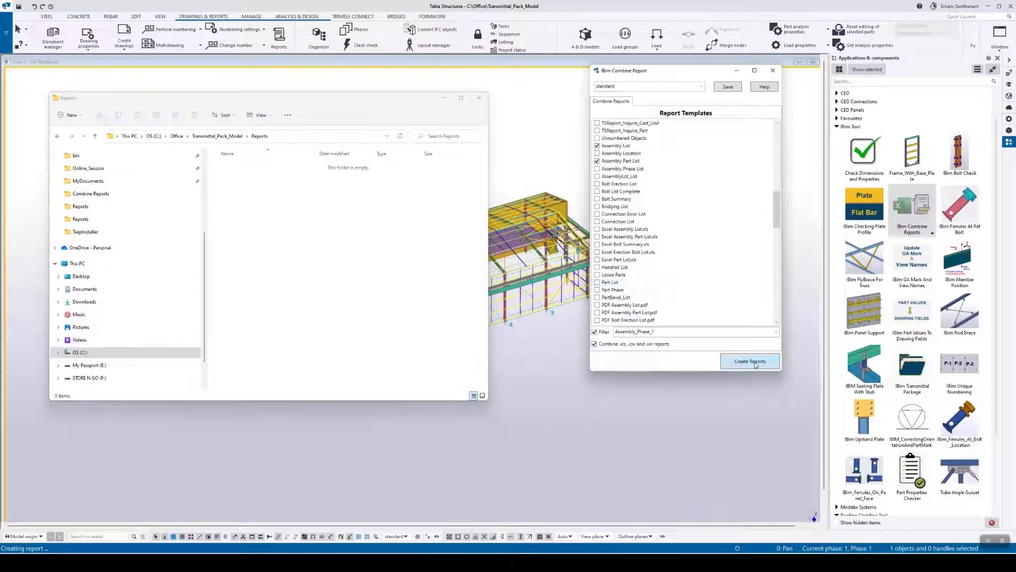
Switch the report filter to ALL STEEL and create the selected reports
{"action": "left_click", "coordinate": [776, 332]}
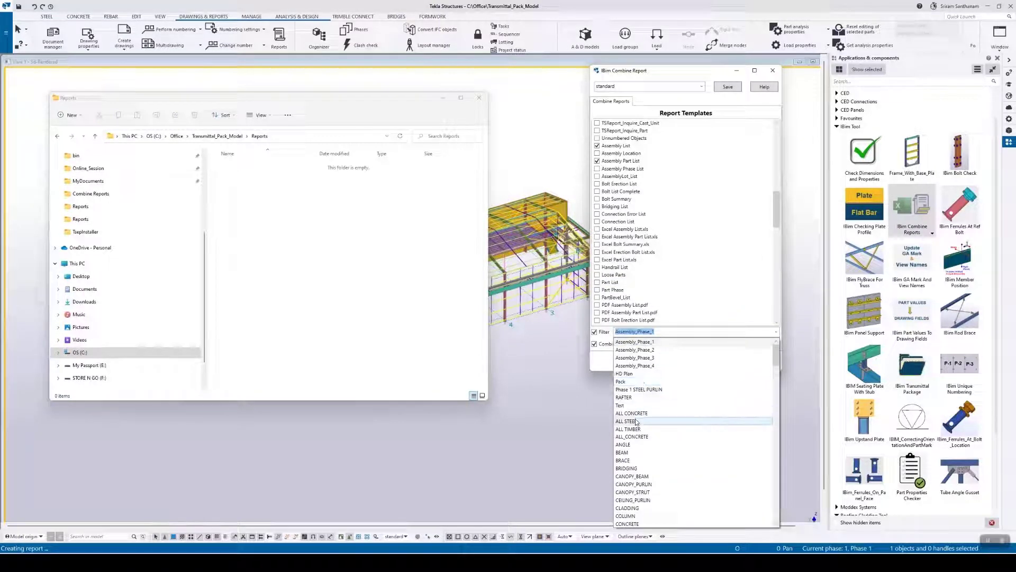
{"action": "left_click", "coordinate": [627, 421]}
{"action": "left_click", "coordinate": [746, 362]}
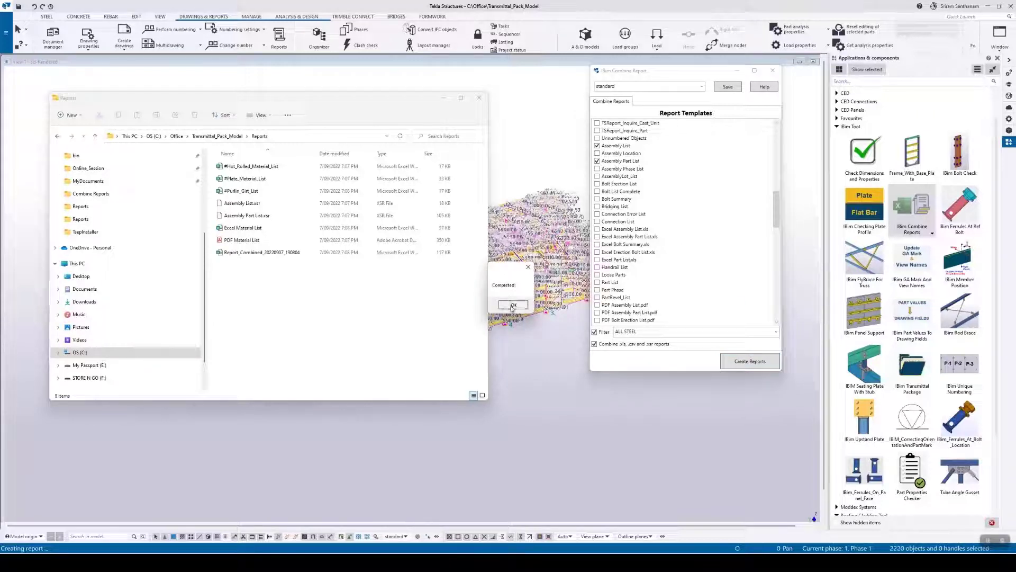
Dismiss Completed!, then view and close #Hot_Rolled_Material_List and #Purlin_Girt_List in Excel
{"action": "left_click", "coordinate": [512, 304]}
{"action": "double_click", "coordinate": [270, 169]}
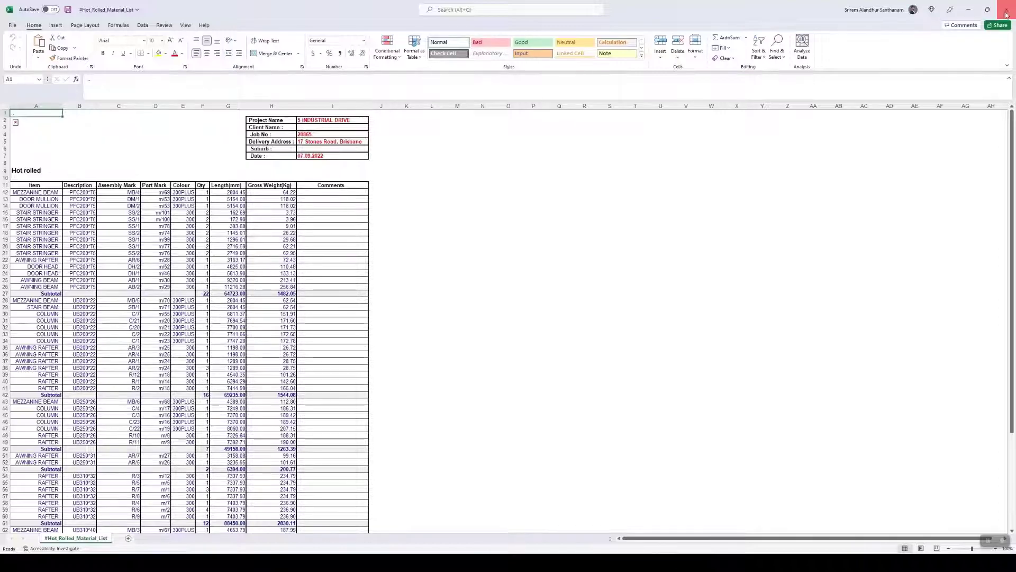
{"action": "left_click", "coordinate": [1007, 10]}
{"action": "double_click", "coordinate": [250, 191]}
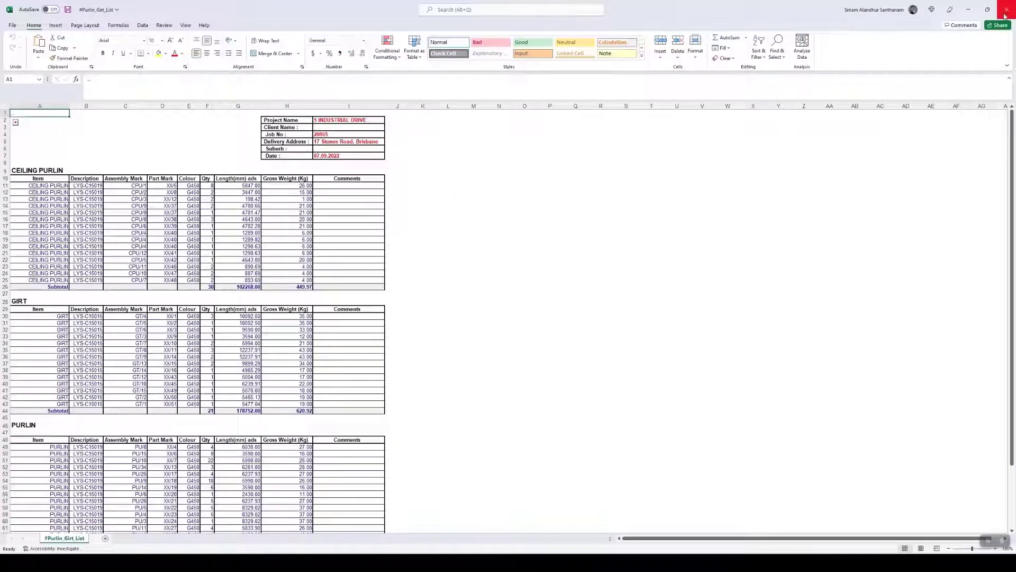
{"action": "left_click", "coordinate": [1006, 9]}
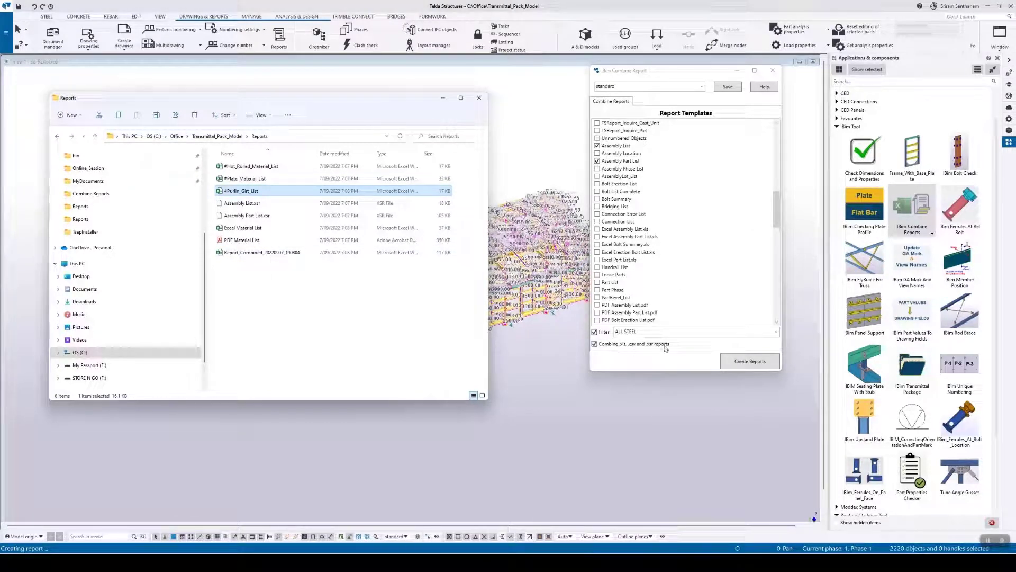
Review Report_Combined's Plate Material, Purlin Girt, Assembly and Assembly Part sheets, then close it
{"action": "double_click", "coordinate": [254, 251]}
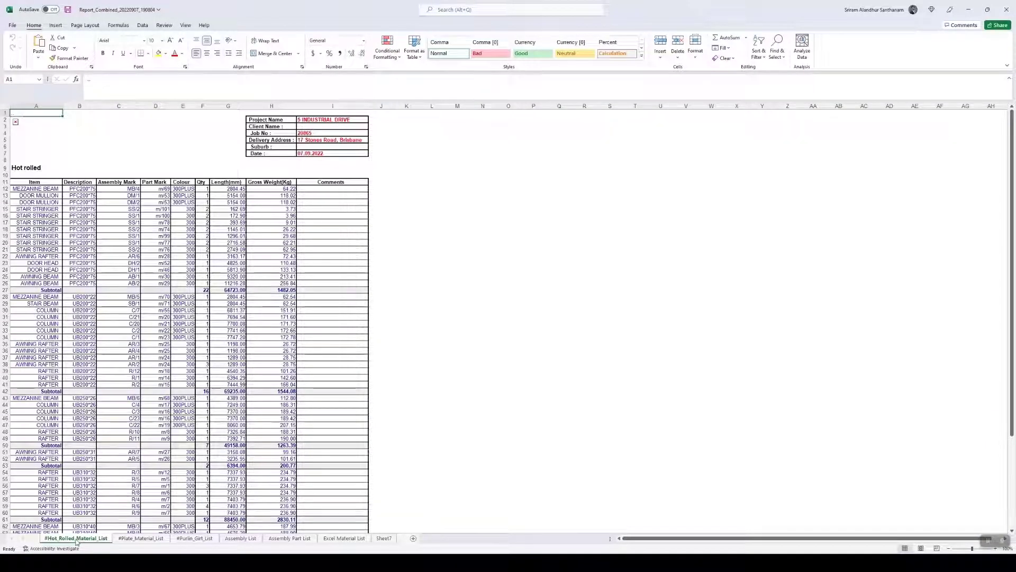
{"action": "left_click", "coordinate": [133, 539]}
{"action": "left_click", "coordinate": [198, 540]}
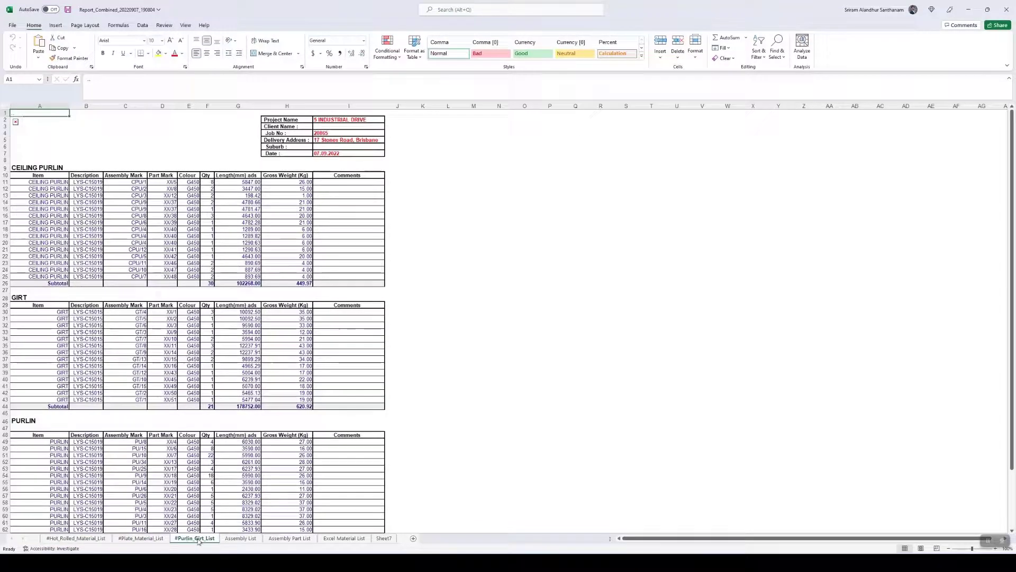
{"action": "left_click", "coordinate": [243, 539]}
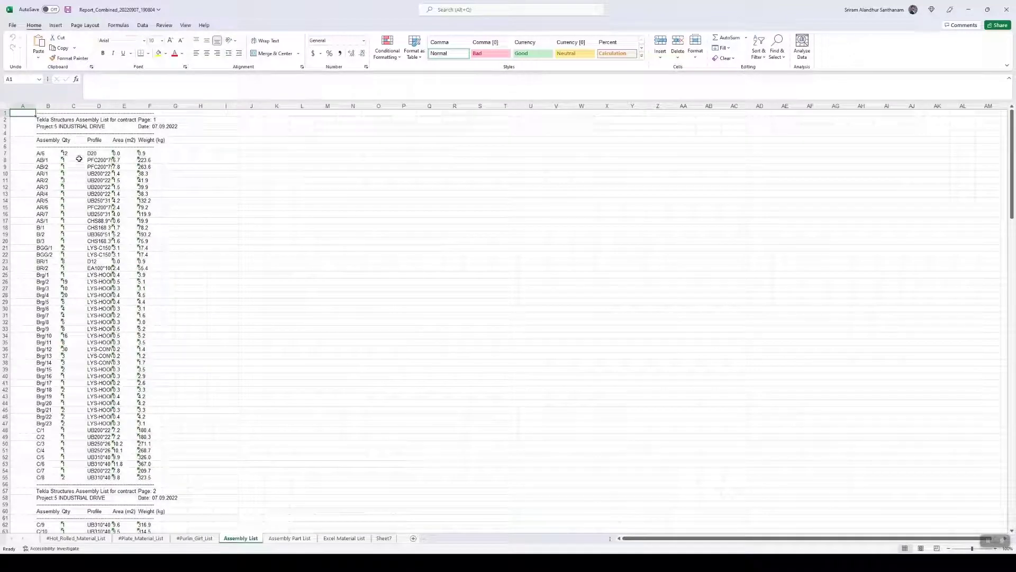
{"action": "left_click", "coordinate": [300, 539]}
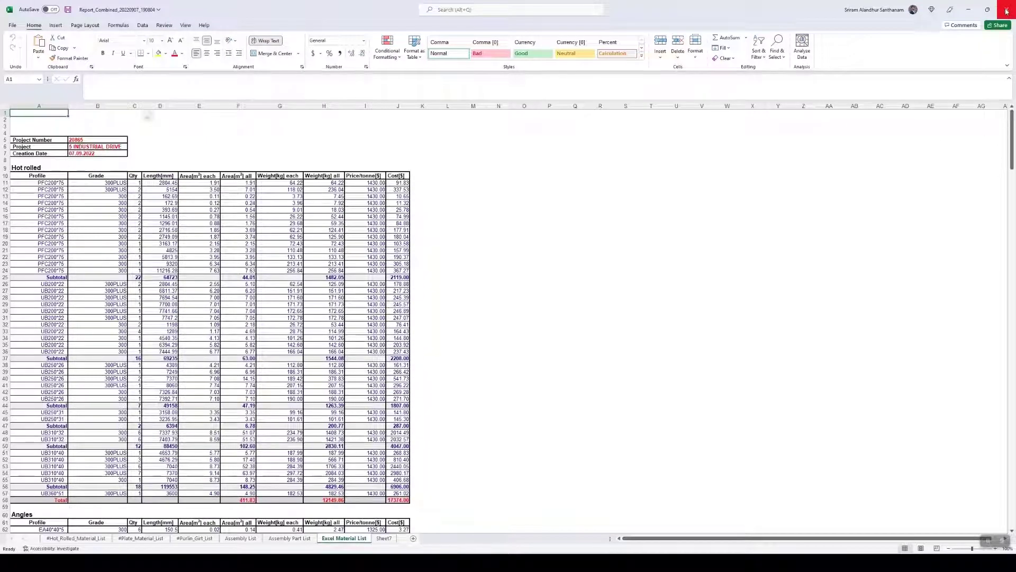
{"action": "left_click", "coordinate": [1007, 10]}
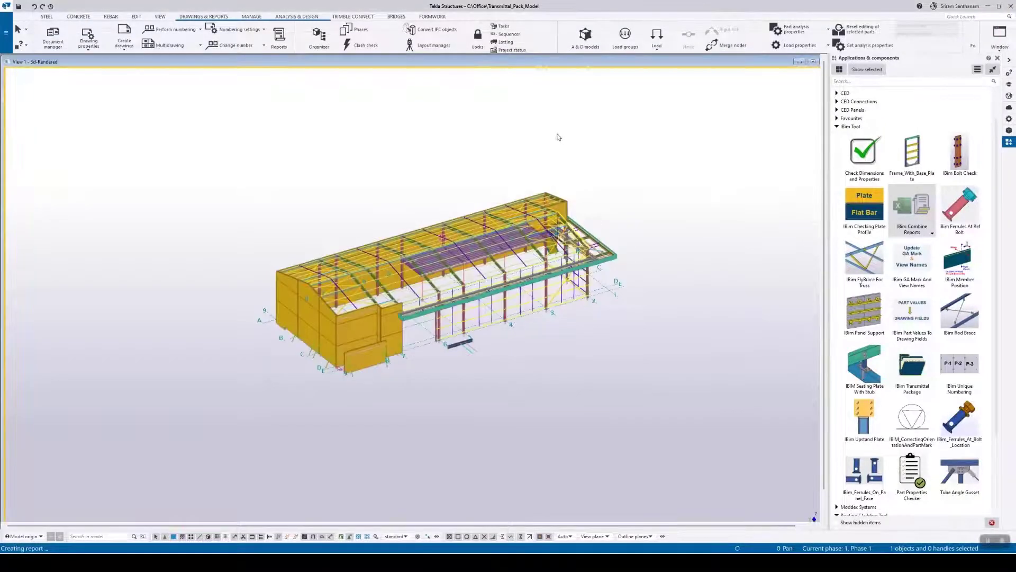